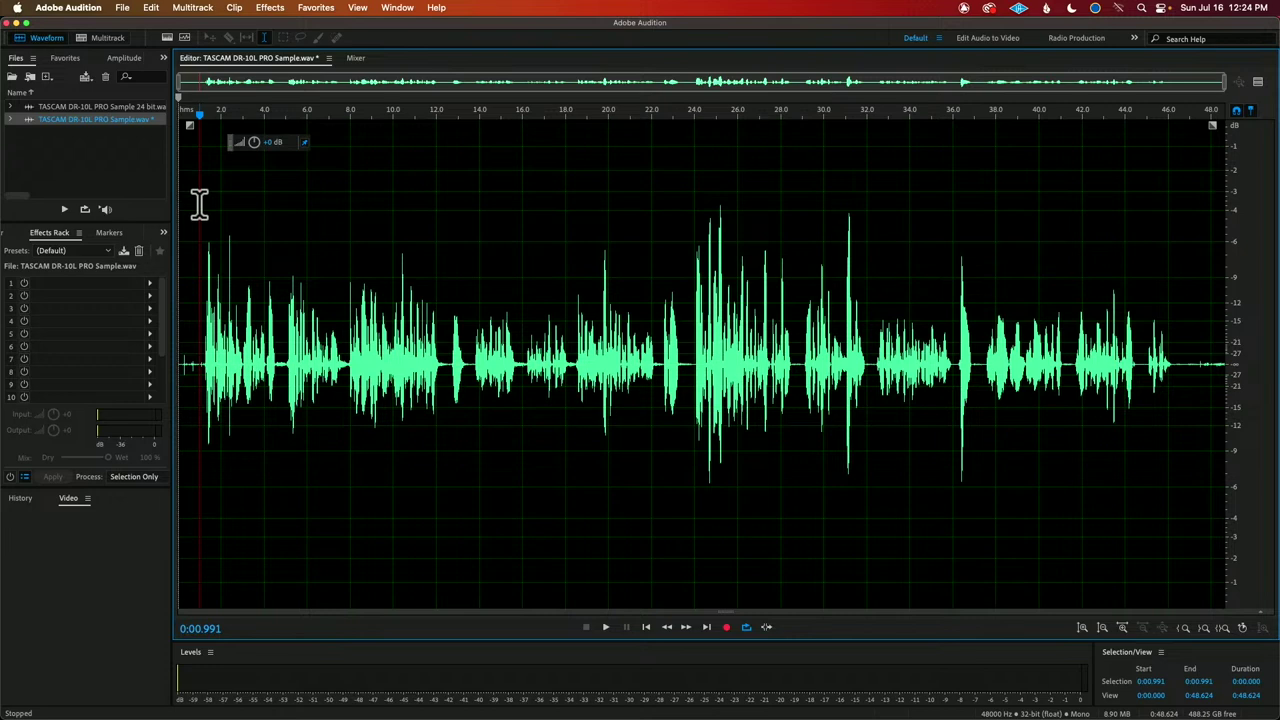
# Step: Add a Parametric Equalizer to the first effects rack slot and reset it to the (Default) preset
pyautogui.click(150, 284)
pyautogui.moveTo(241, 365)
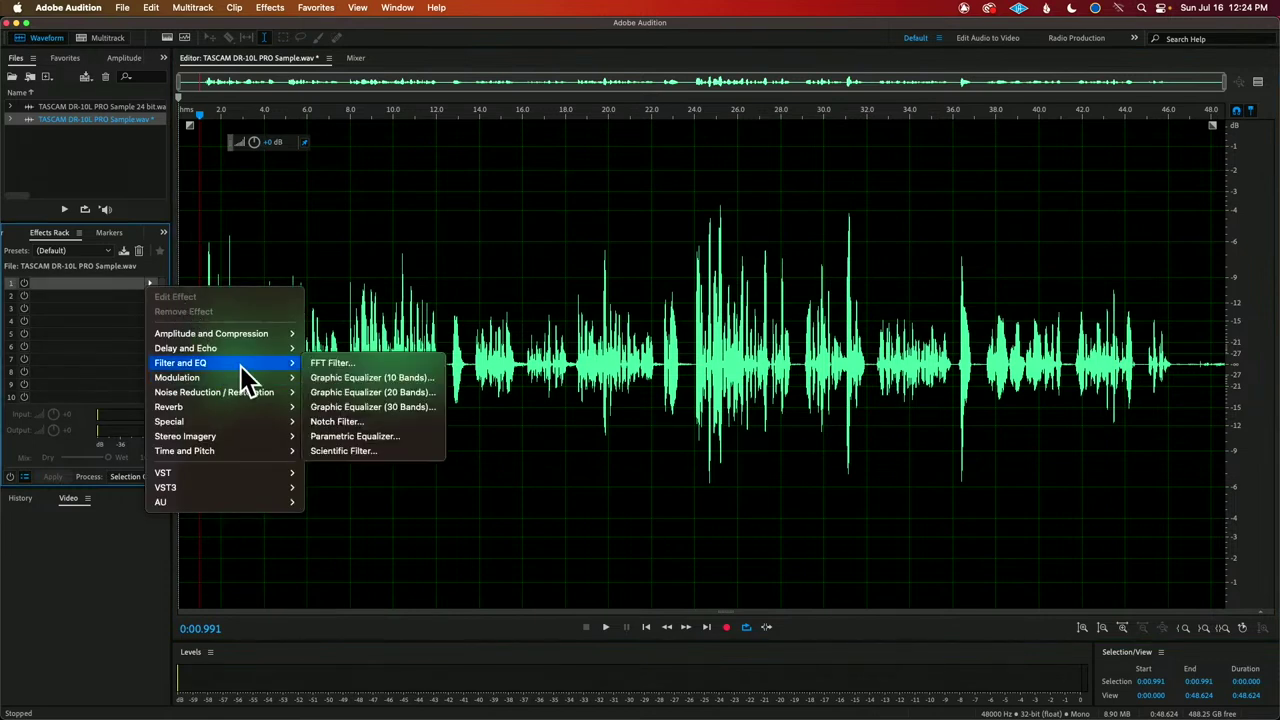
pyautogui.click(355, 437)
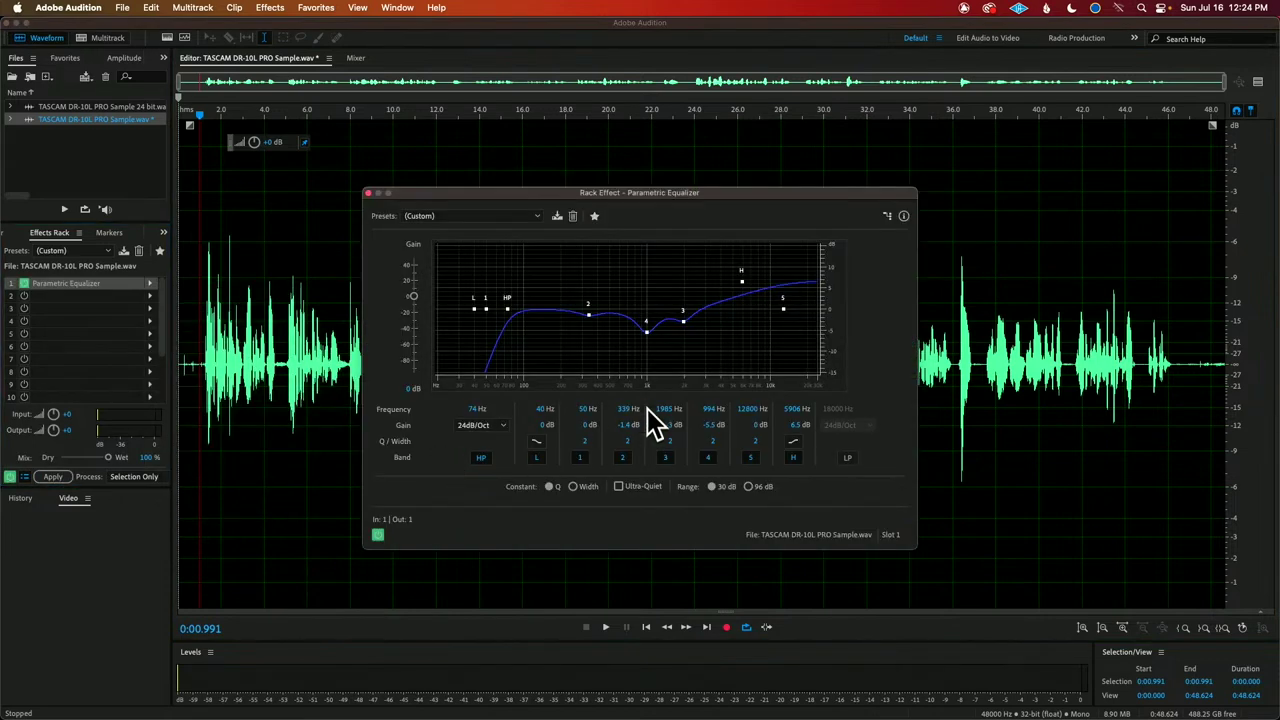
pyautogui.click(454, 218)
pyautogui.click(450, 229)
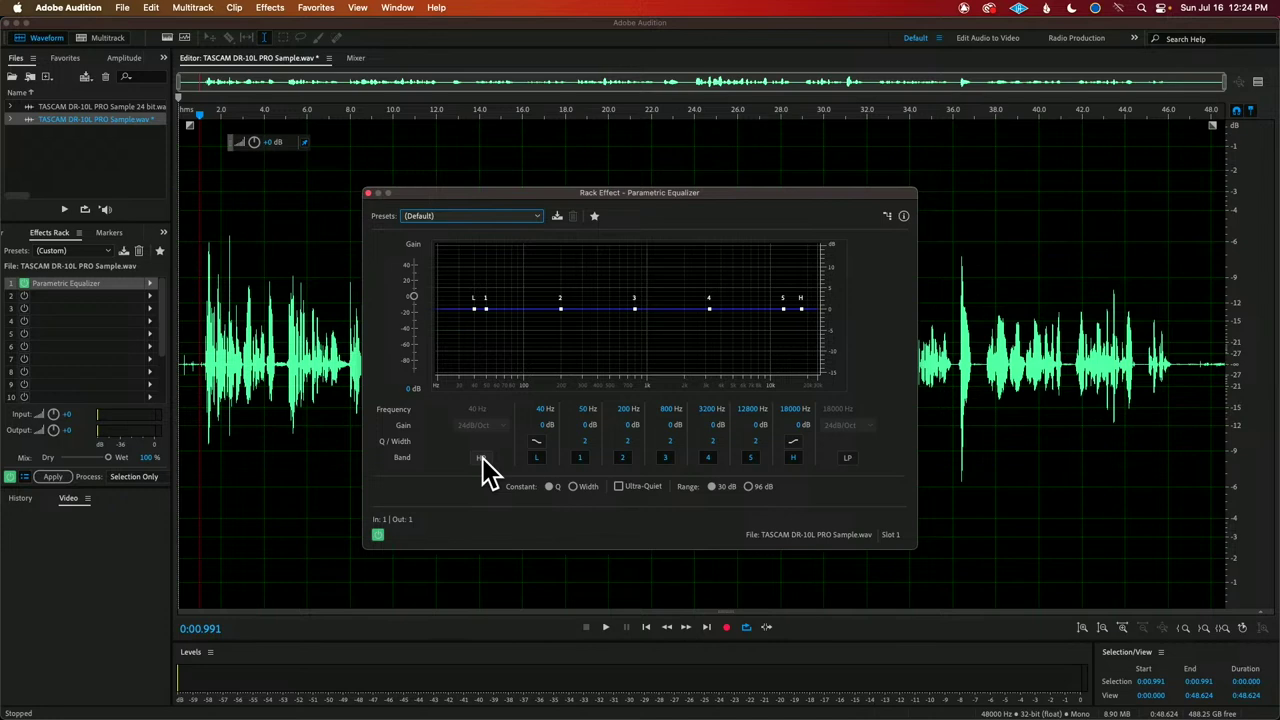
# Step: Play the audio, enable the equalizer's high-pass band and set its frequency to 63 Hz
pyautogui.press('space')
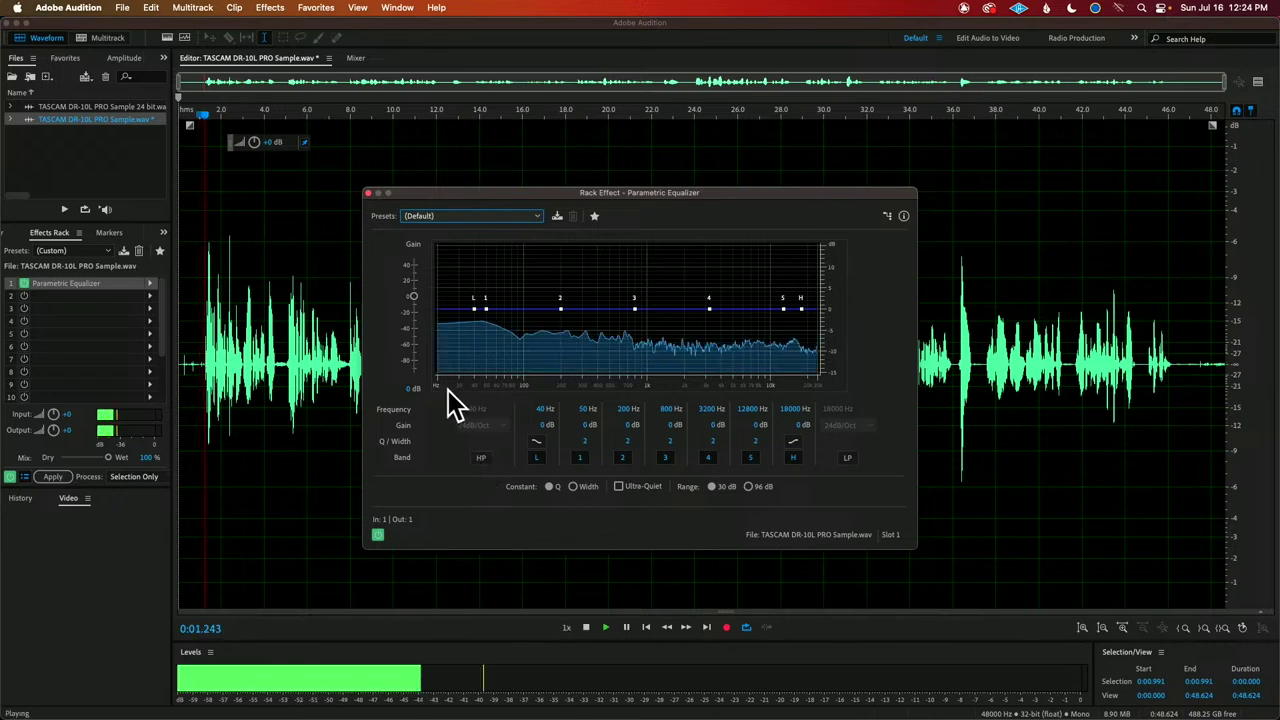
pyautogui.click(482, 458)
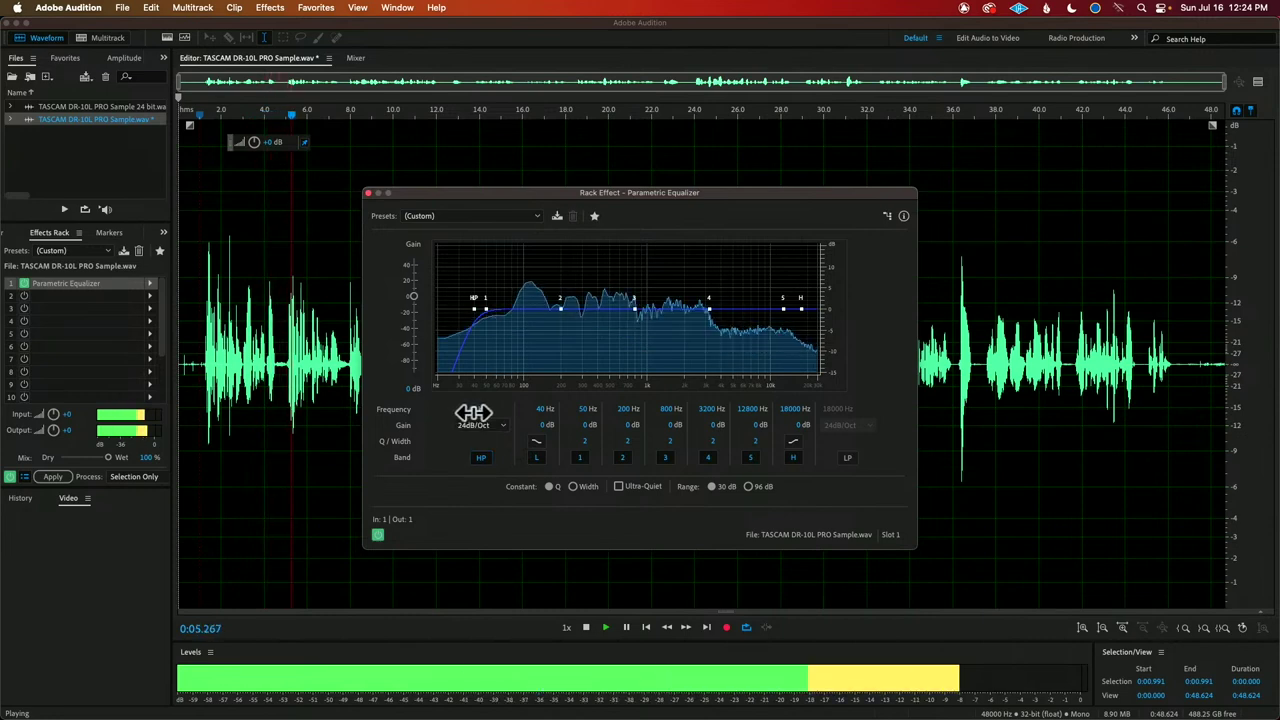
pyautogui.moveTo(479, 418); pyautogui.dragTo(483, 377)
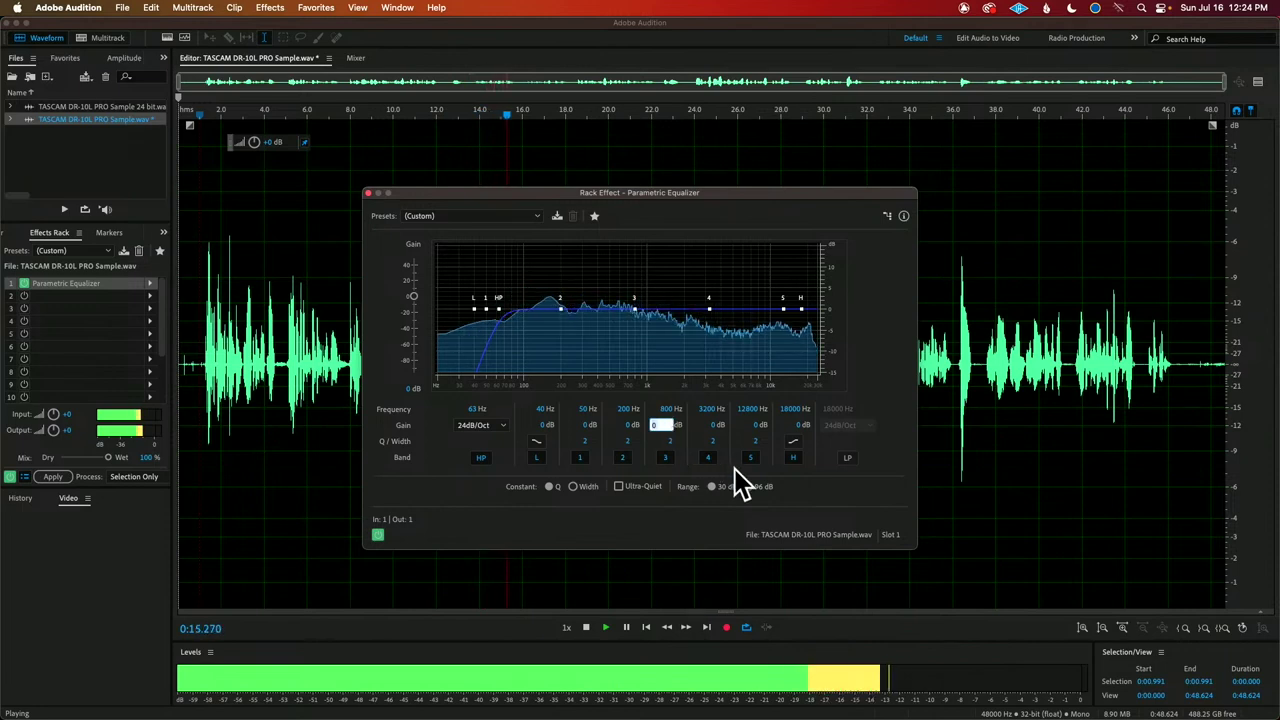
# Step: Sweep equalizer band 3 with a 9 dB boost, and settle it at 1021 Hz with a gain of -3.3 dB
pyautogui.write('9')
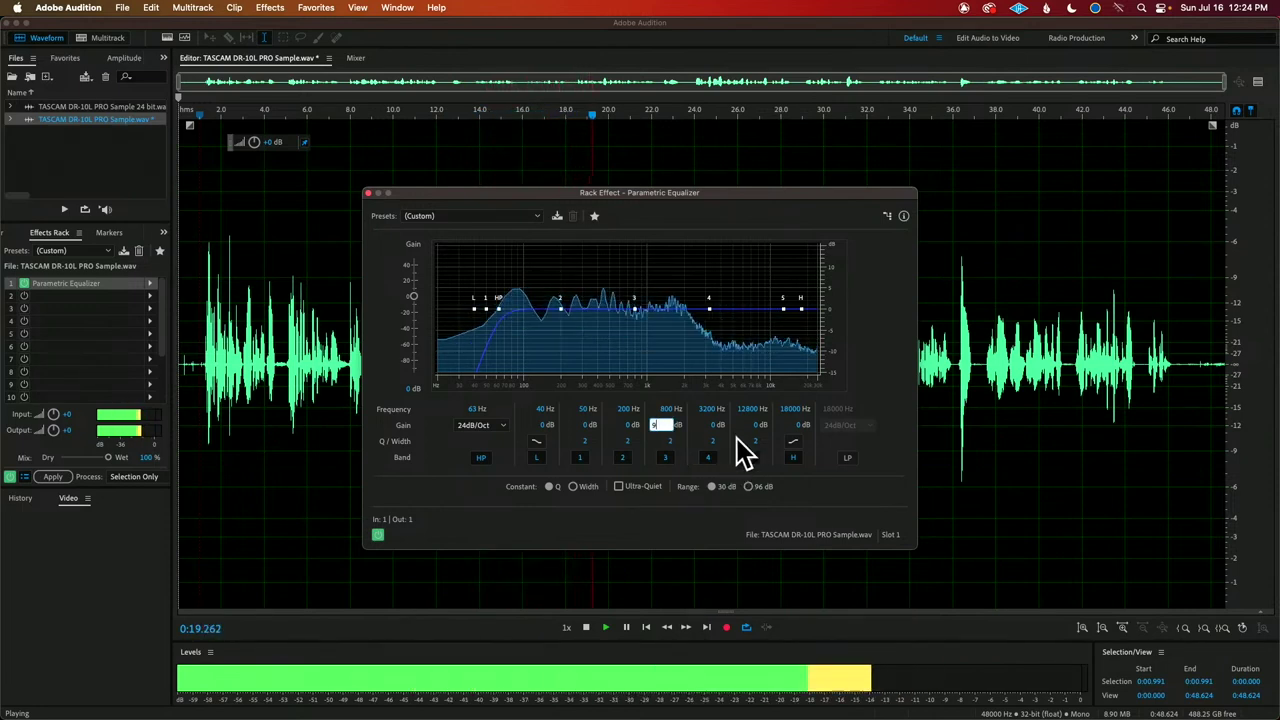
pyautogui.press('Return')
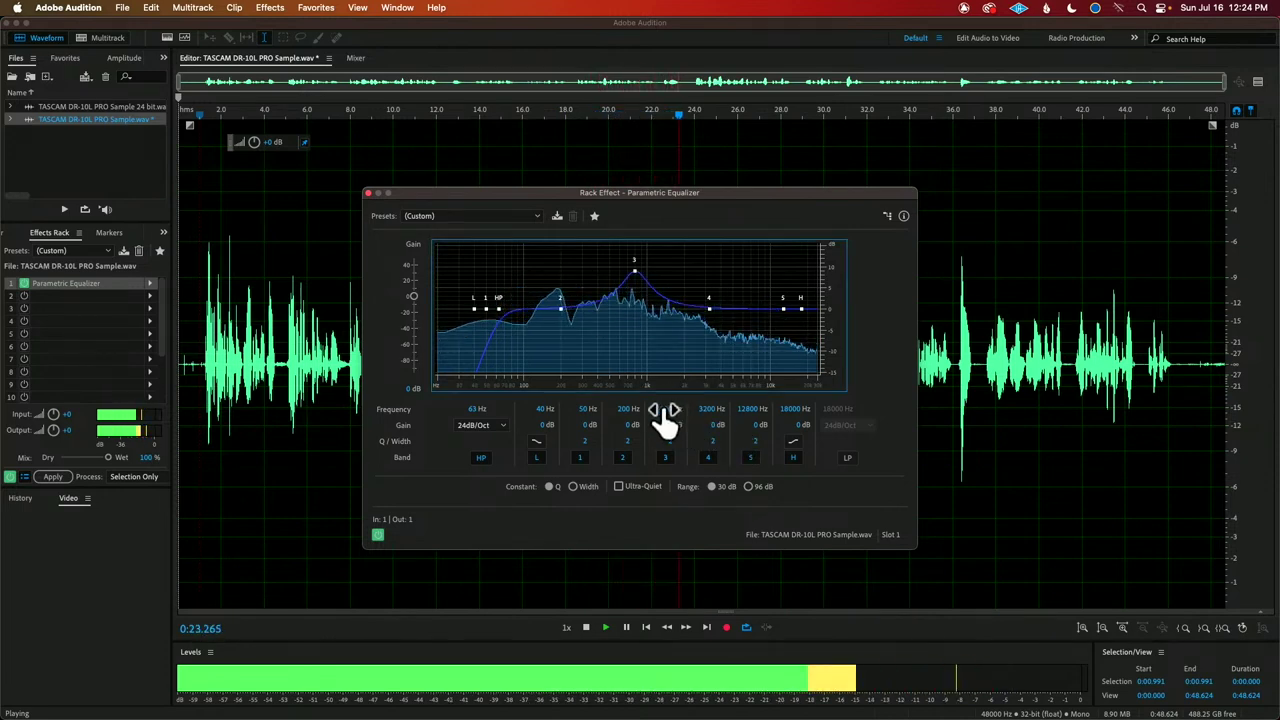
pyautogui.moveTo(668, 409); pyautogui.dragTo(669, 510)
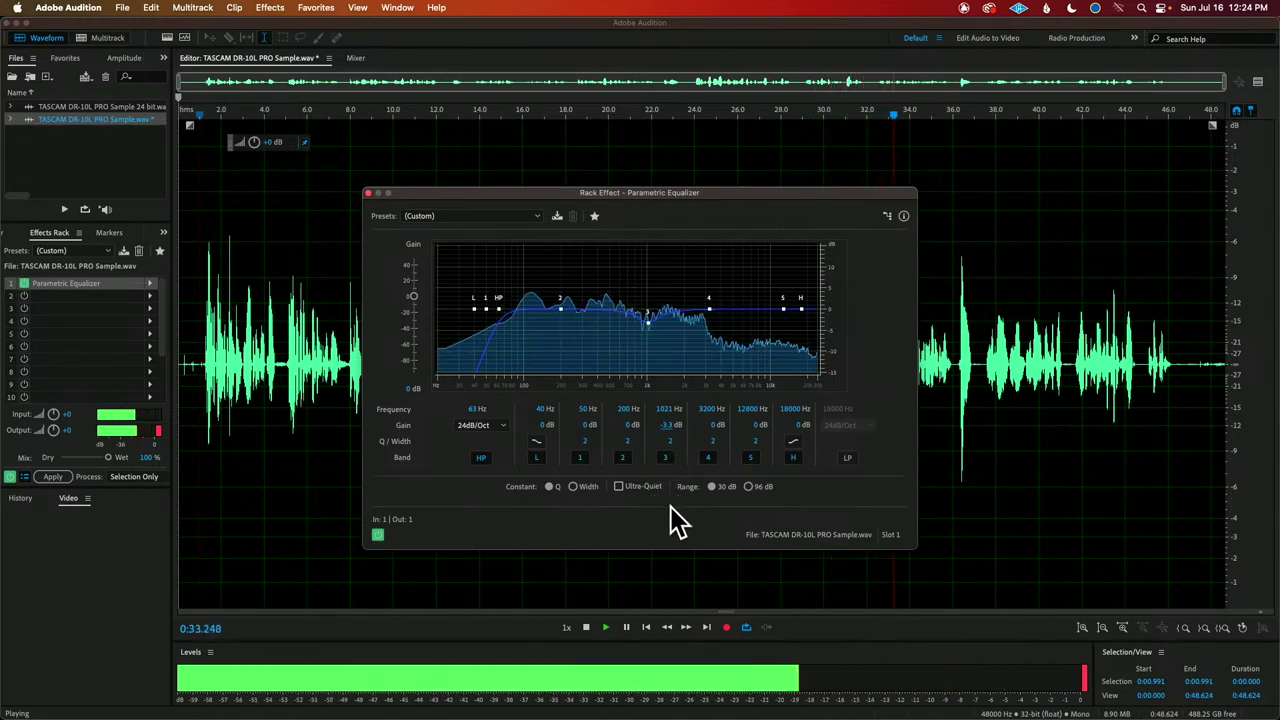
# Step: Sweep equalizer band 4 from 2000 Hz with a 9 dB boost, and settle it at 1882 Hz with a gain of -3 dB
pyautogui.click(708, 411)
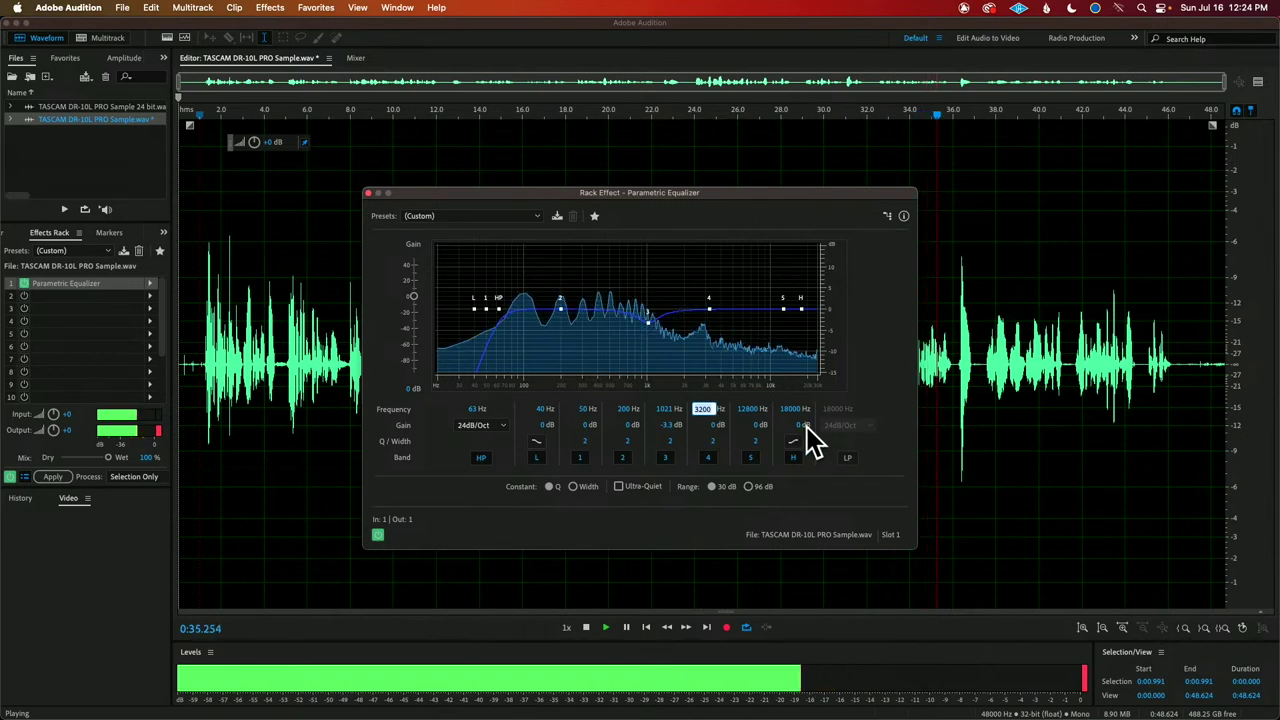
pyautogui.write('200')
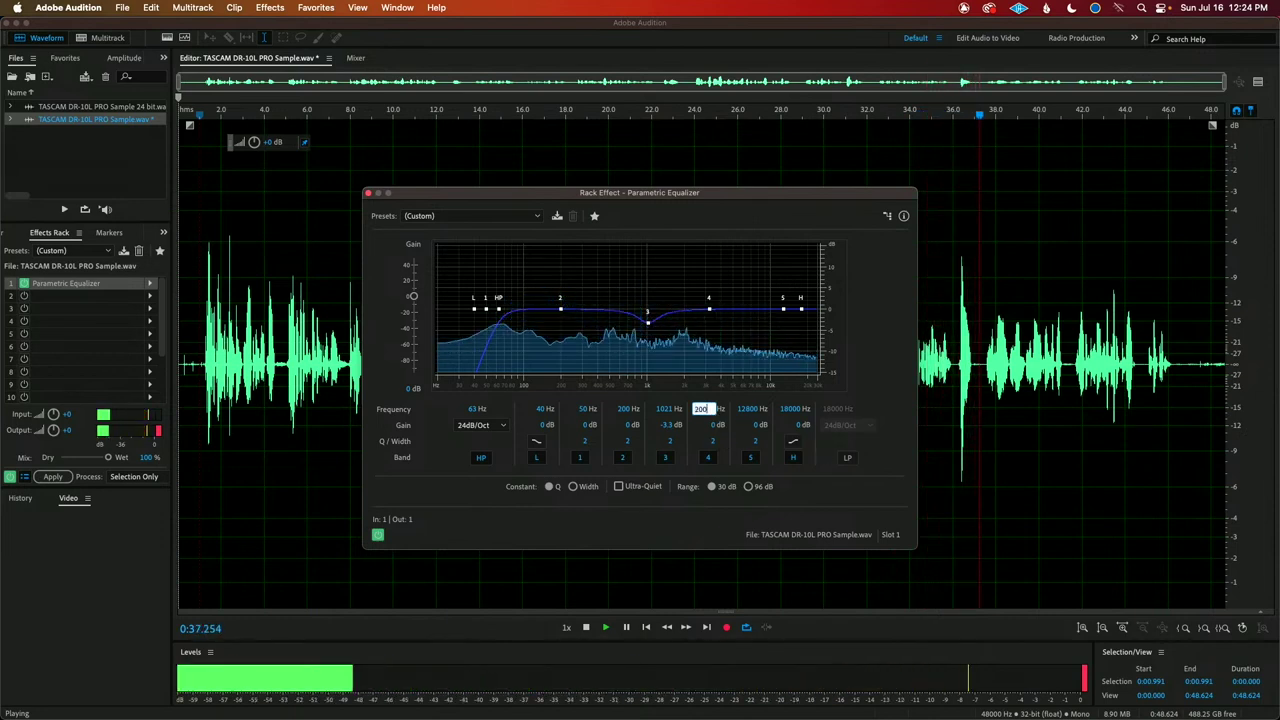
pyautogui.write('0')
pyautogui.press('Return')
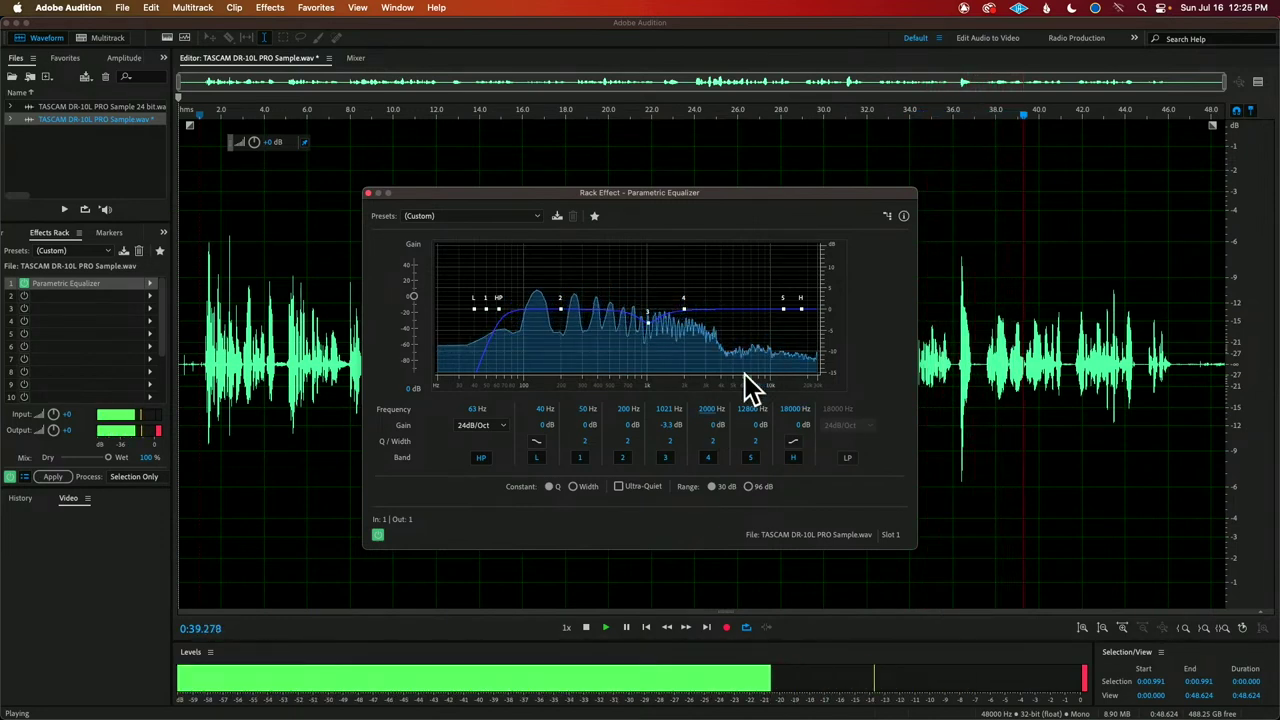
pyautogui.click(714, 424)
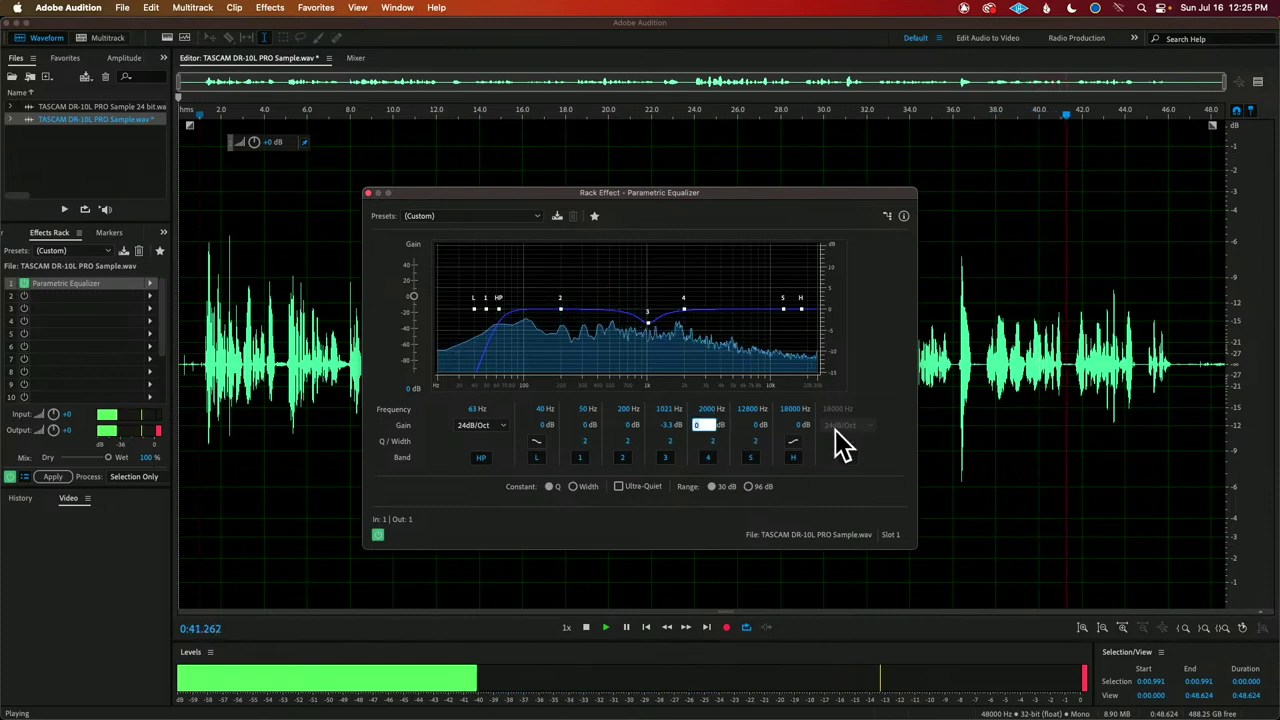
pyautogui.write('9')
pyautogui.press('Return')
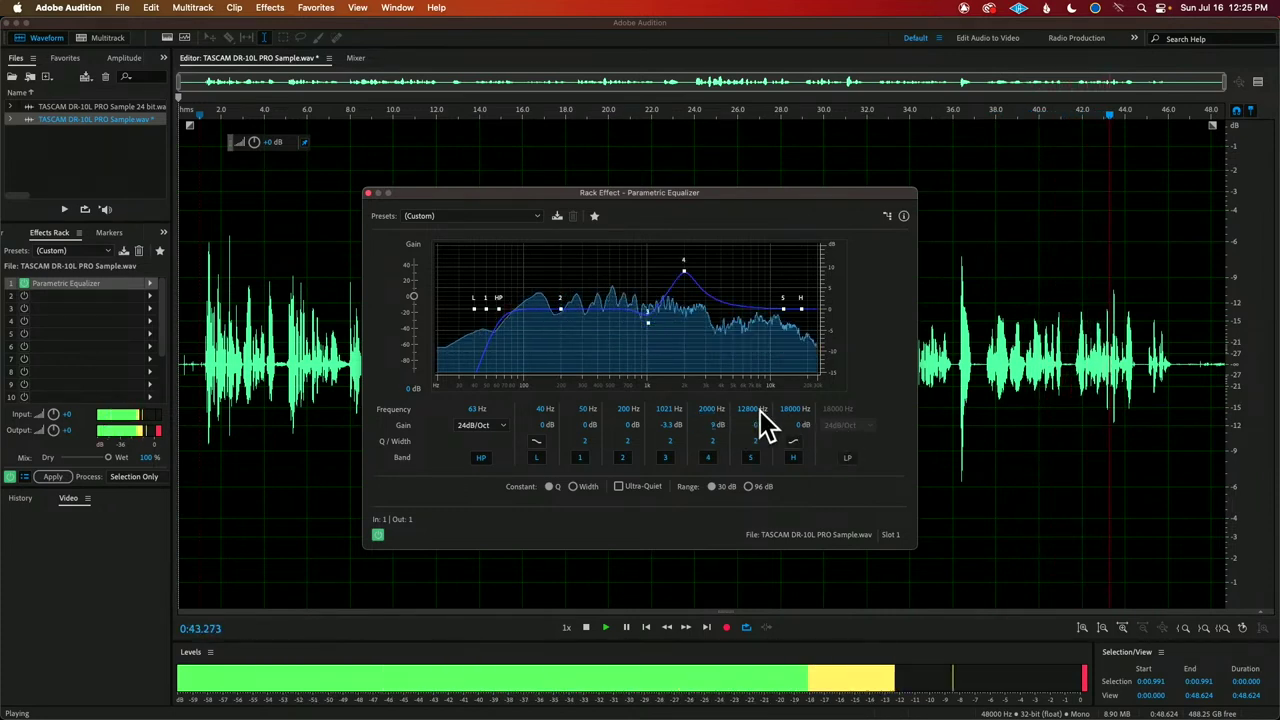
pyautogui.moveTo(712, 412); pyautogui.dragTo(734, 410)
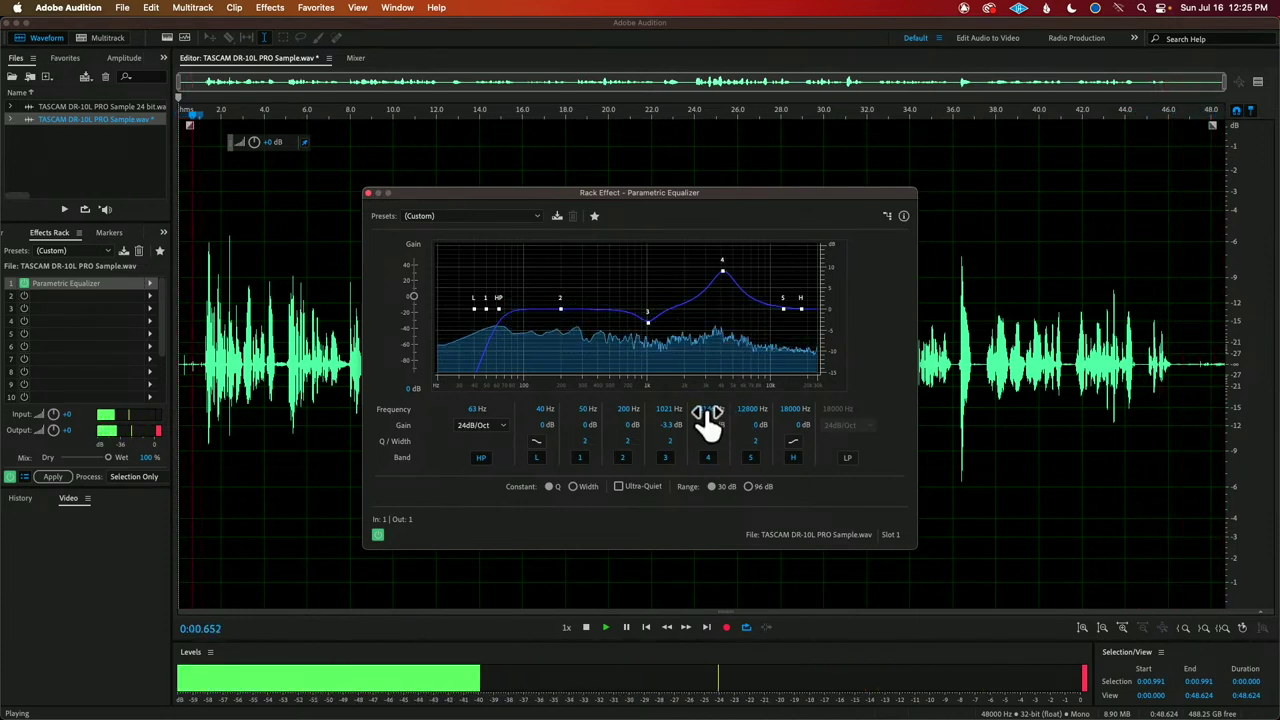
pyautogui.moveTo(707, 412); pyautogui.dragTo(645, 431)
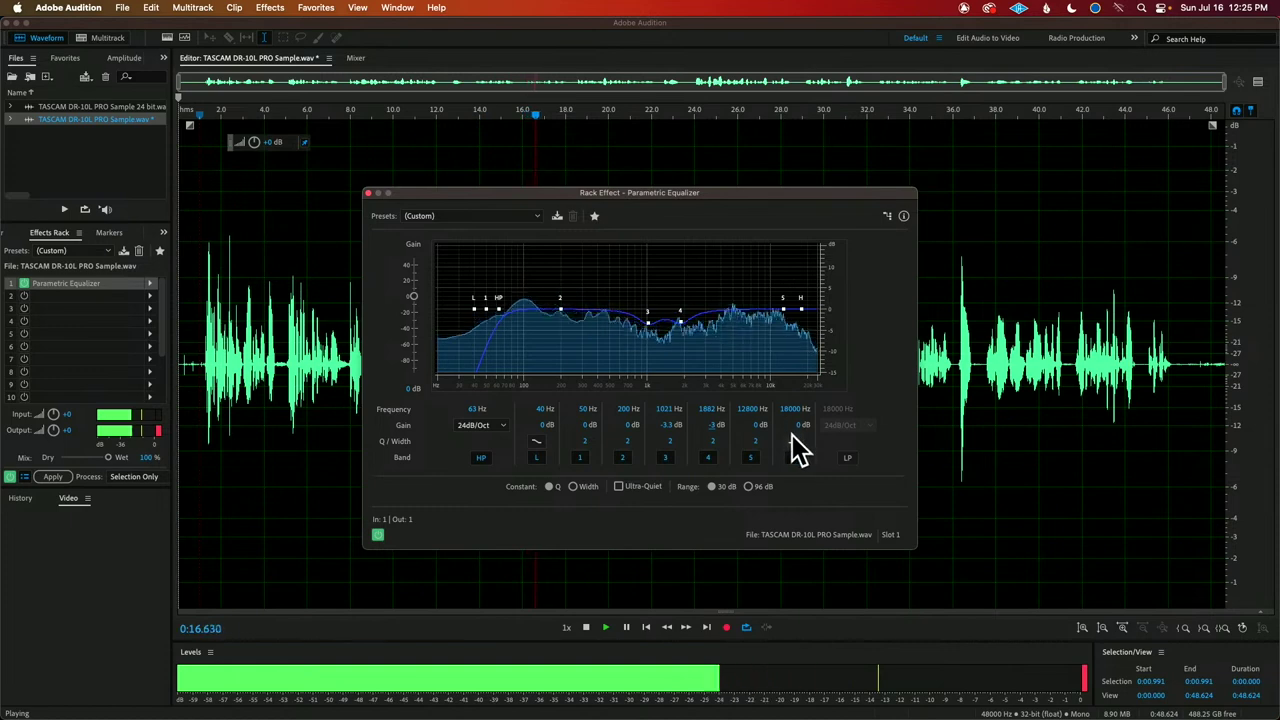
# Step: Set the high shelf to 6276 Hz with a 6.3 dB gain and compare the sound with the equalizer bypassed
pyautogui.moveTo(797, 420); pyautogui.dragTo(851, 431)
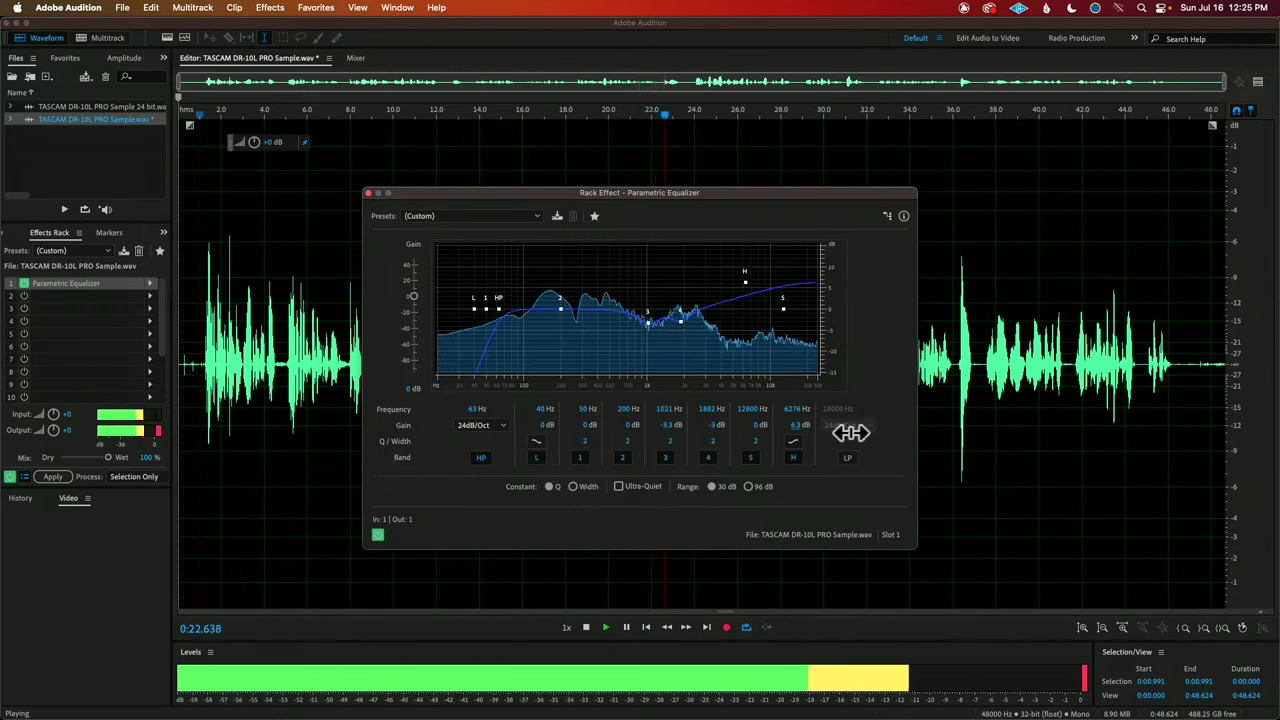
pyautogui.click(377, 535)
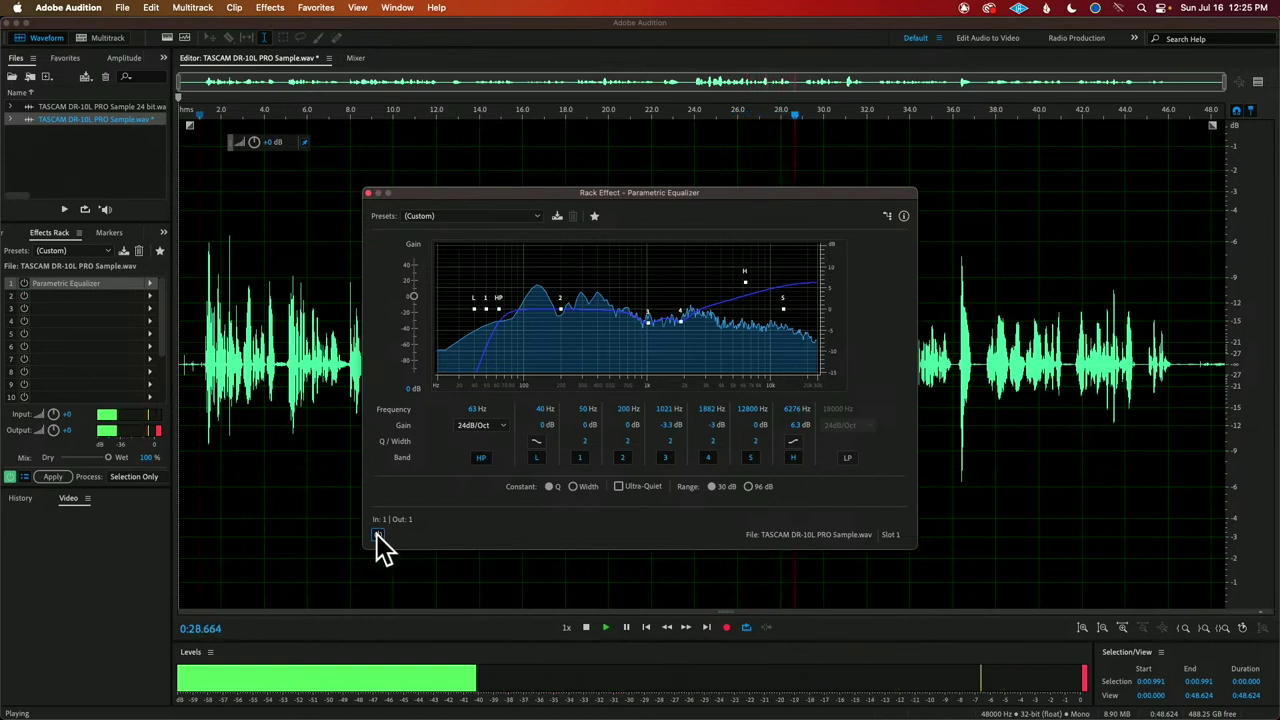
pyautogui.click(377, 535)
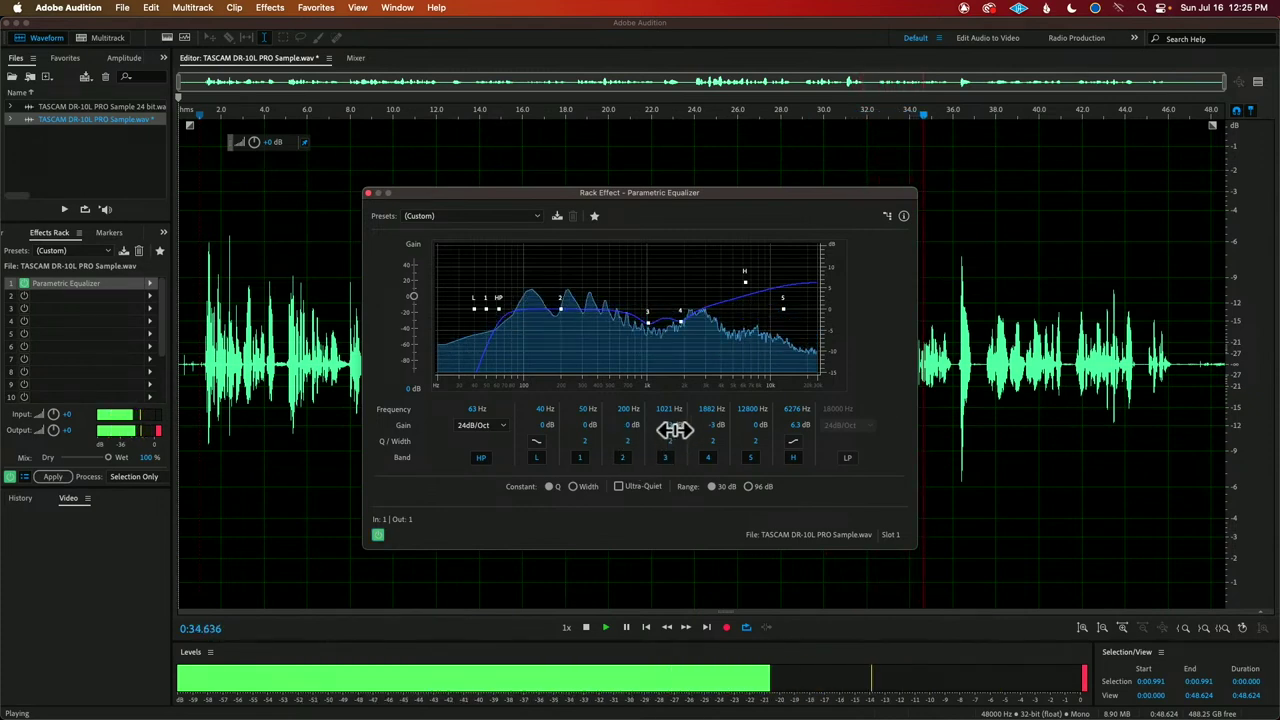
# Step: Set band 3's gain to -3.9 dB and cut band 2 at 425 Hz with a gain of -3.1 dB
pyautogui.moveTo(653, 430)
pyautogui.mouseDown()
pyautogui.moveTo(588, 429)
pyautogui.moveTo(697, 428)
pyautogui.moveTo(637, 405)
pyautogui.moveTo(659, 412)
pyautogui.moveTo(648, 413)
pyautogui.mouseUp()
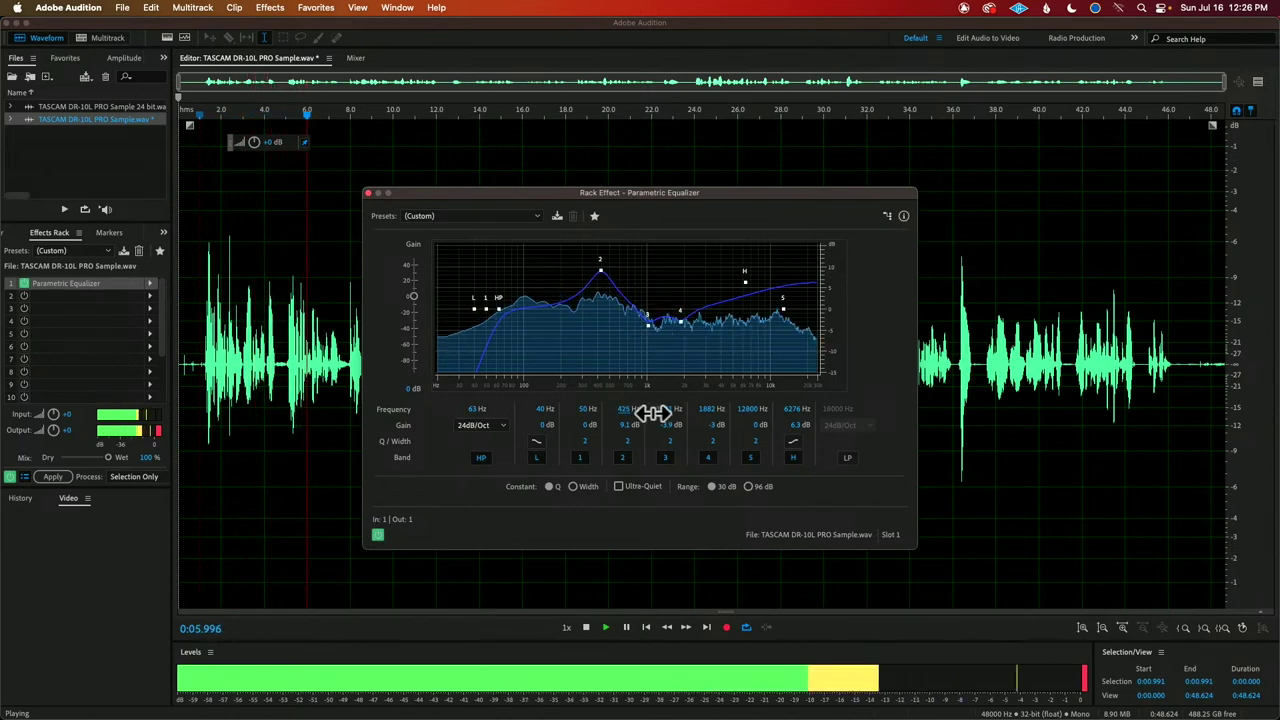
pyautogui.moveTo(630, 426); pyautogui.dragTo(550, 432)
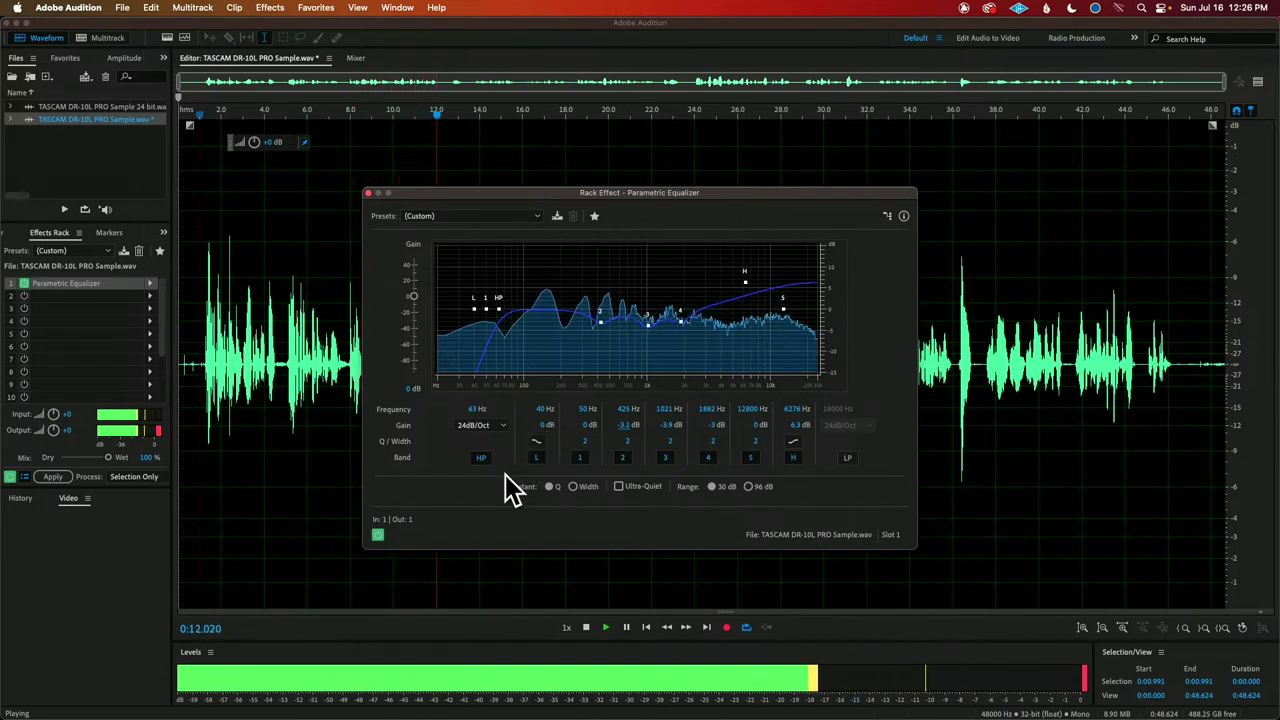
# Step: Compare the playback with the equalizer bypassed and enabled, and stop the audio
pyautogui.click(378, 536)
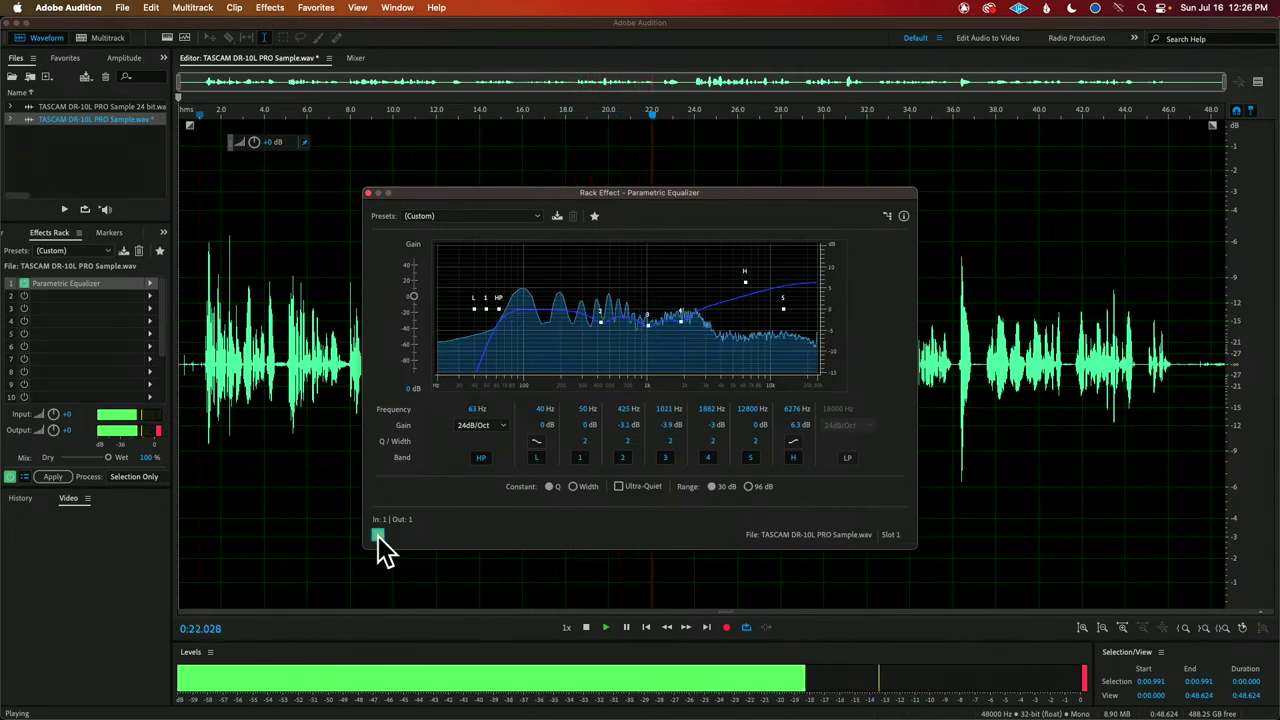
pyautogui.click(379, 537)
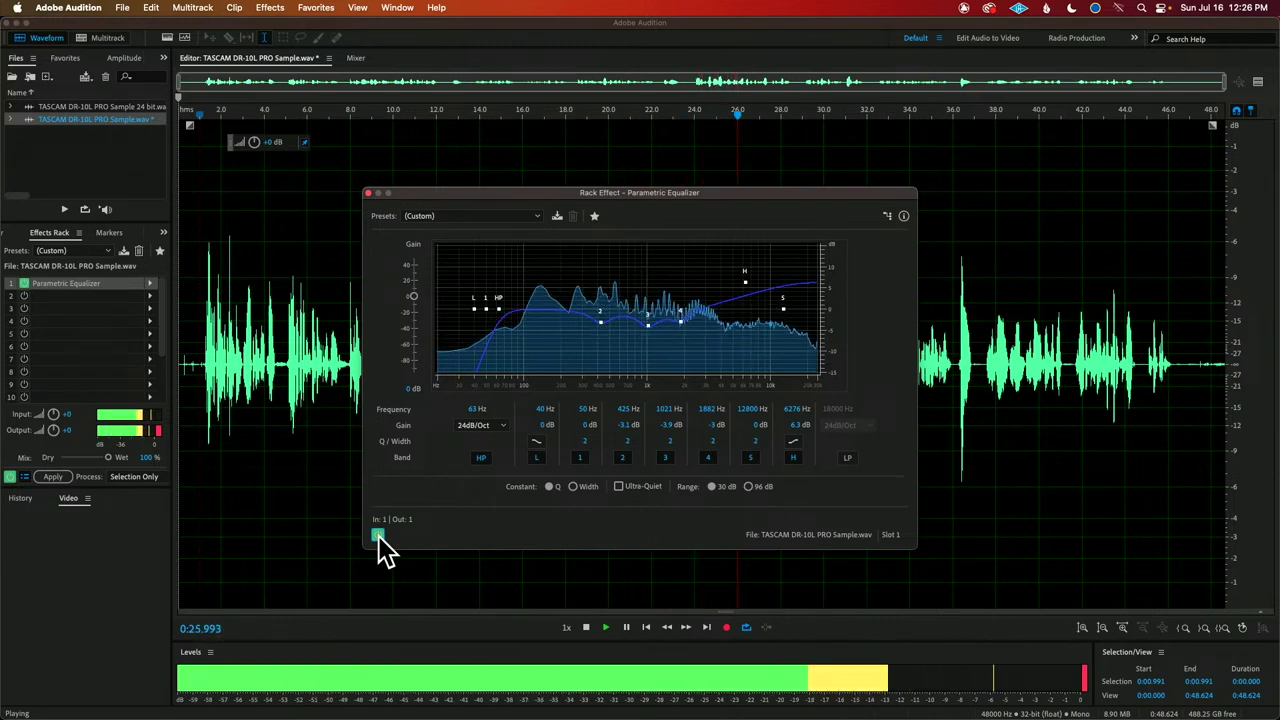
pyautogui.press('space')
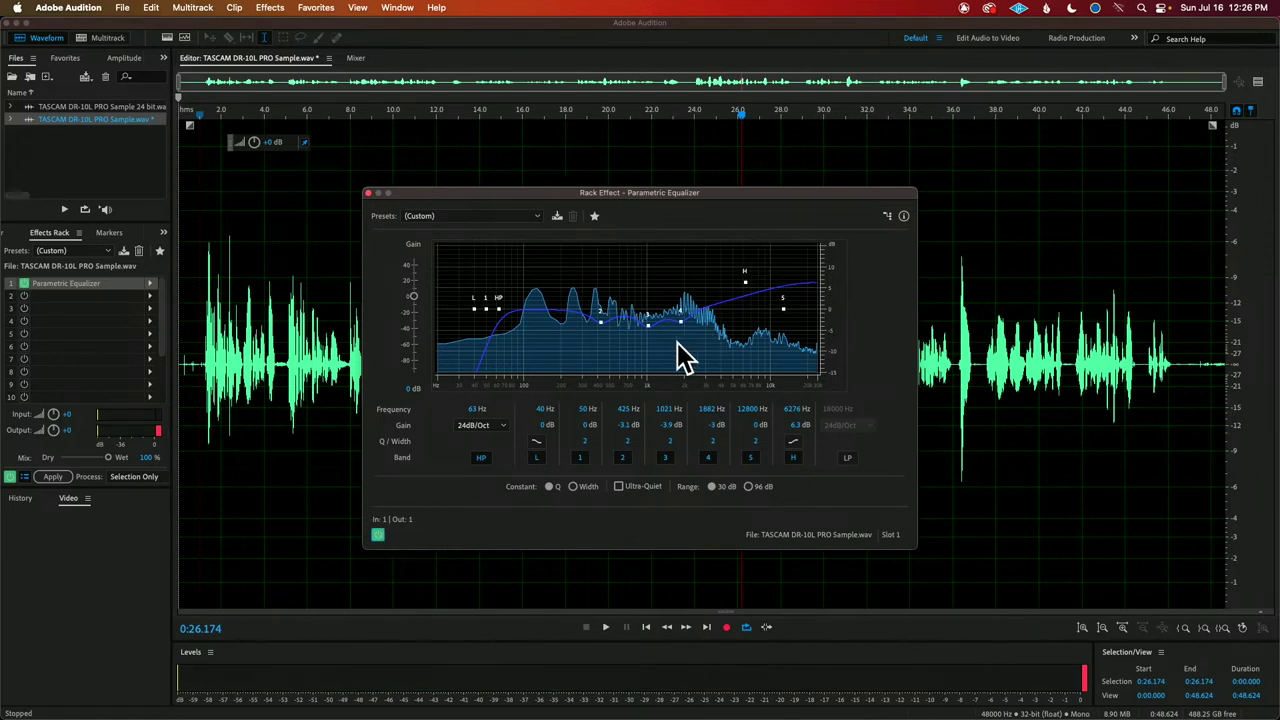
# Step: Move the equalizer window aside and play the quiet end of the clip at 0:46.672 to examine its noise against the EQ curve
pyautogui.moveTo(764, 196); pyautogui.dragTo(831, 199)
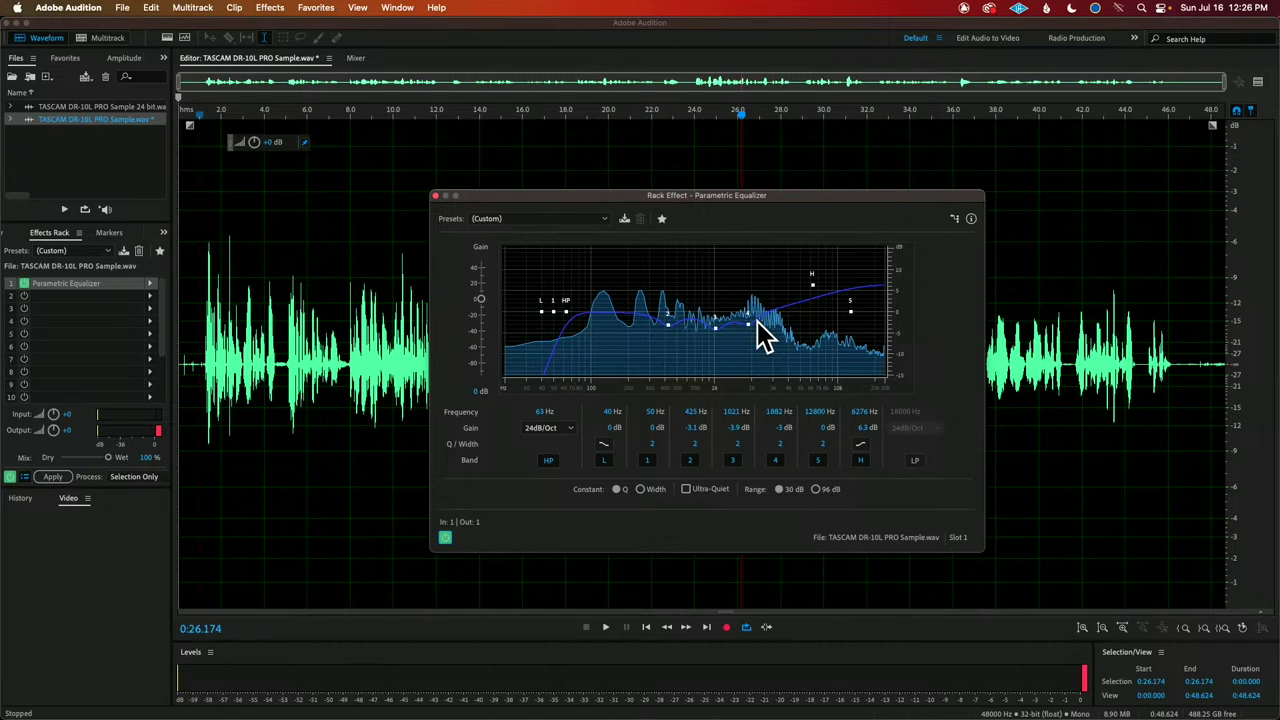
pyautogui.moveTo(792, 196); pyautogui.dragTo(701, 171)
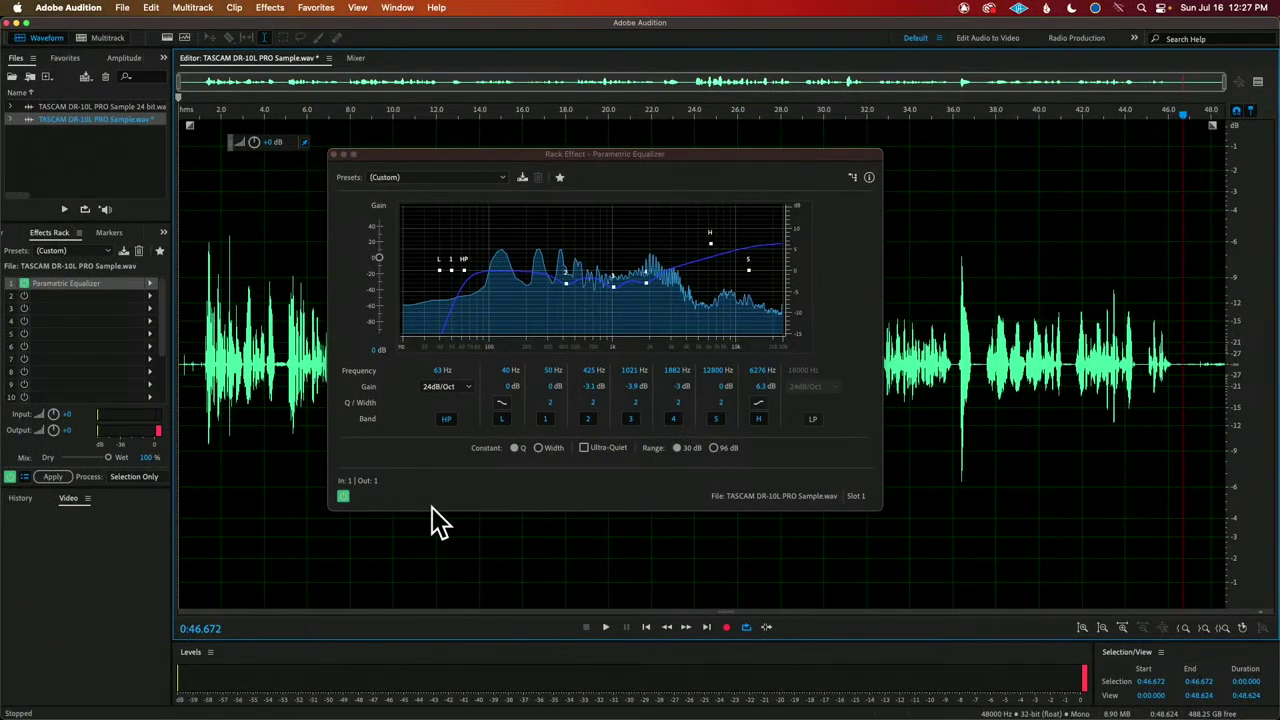
pyautogui.press('space')
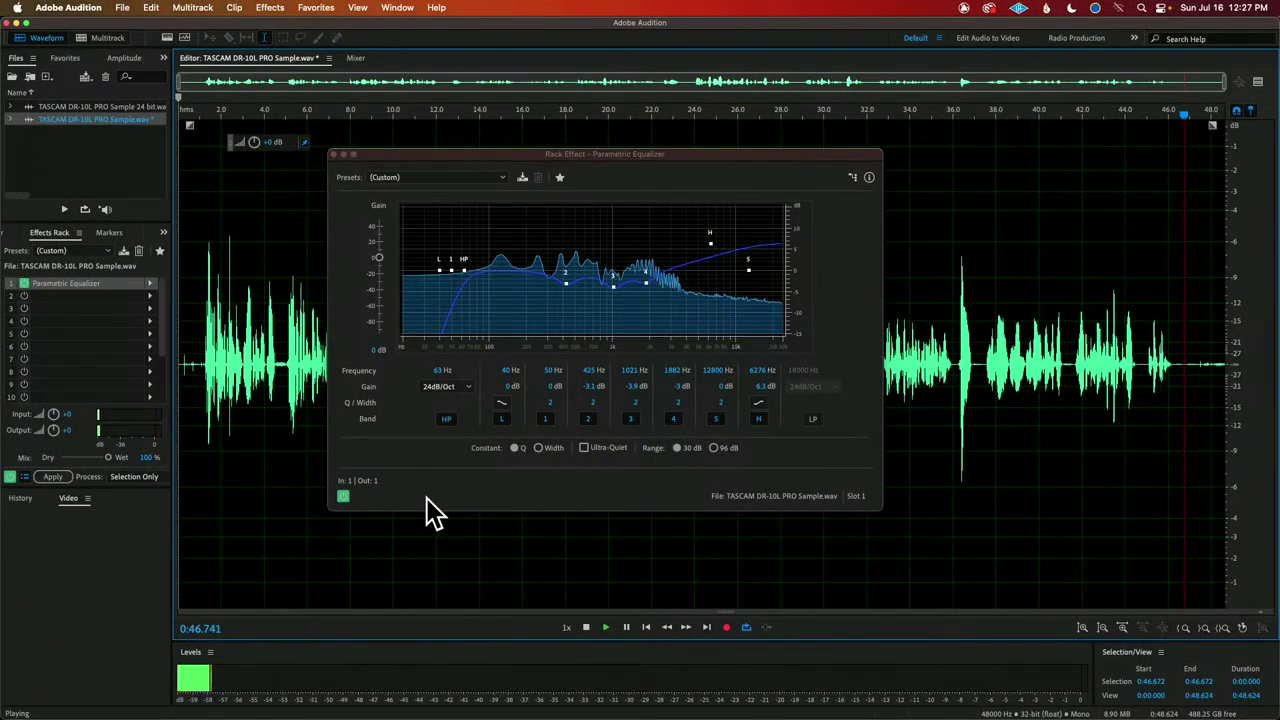
pyautogui.press('space')
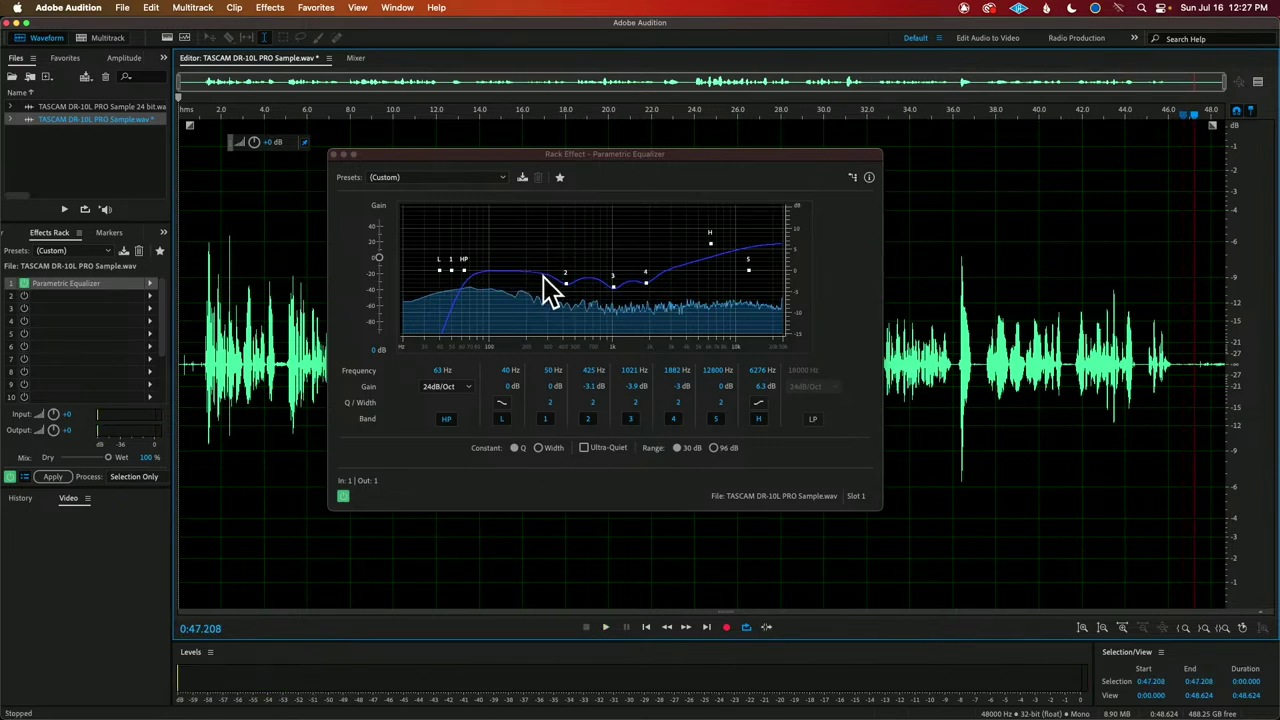
pyautogui.moveTo(566, 284)
pyautogui.moveTo(647, 283)
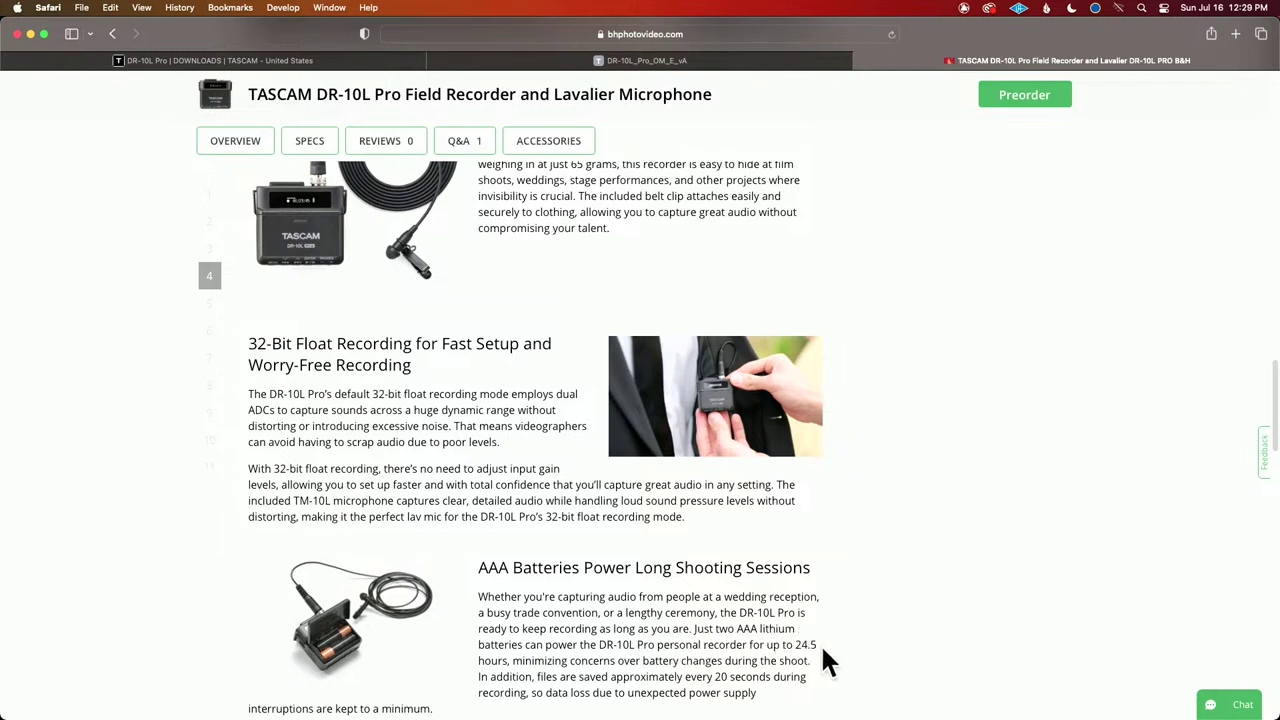
# Step: In Safari, read the AAA battery runtime and automatic file-saving interval on the B&H page for the TASCAM DR-10L Pro
pyautogui.moveTo(820, 643); pyautogui.dragTo(795, 643)
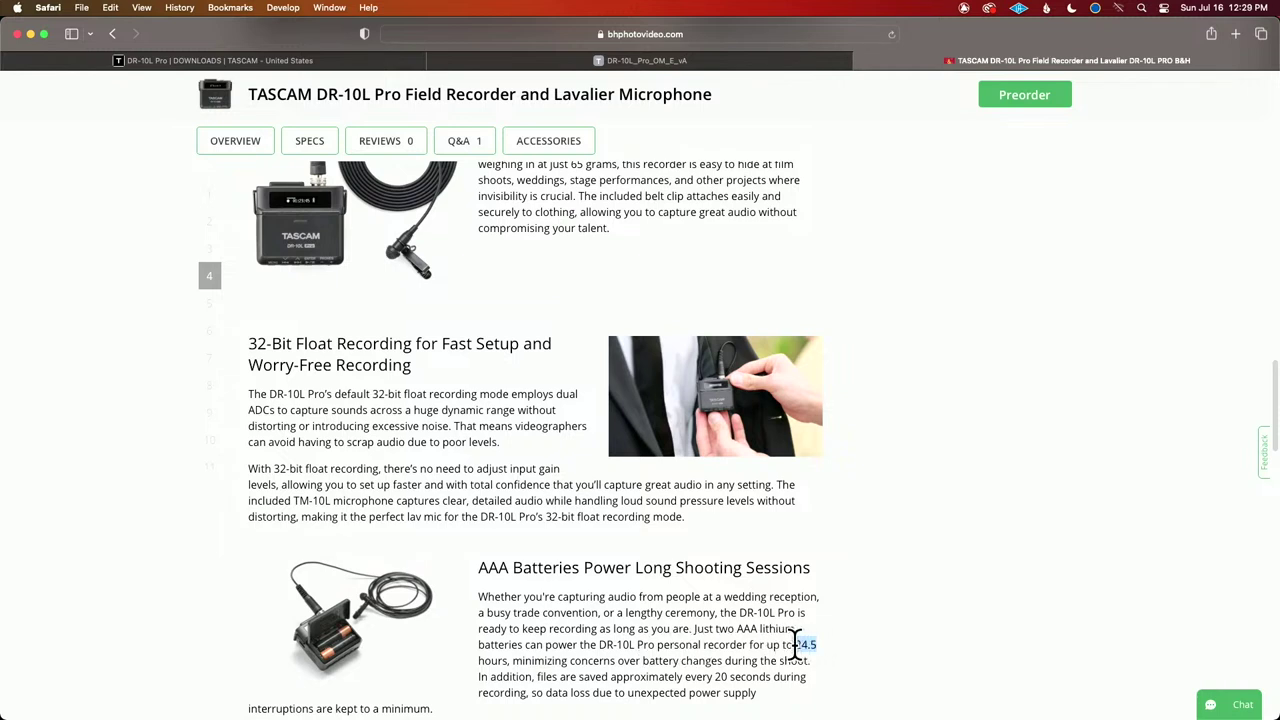
pyautogui.click(617, 644)
pyautogui.moveTo(537, 676); pyautogui.dragTo(786, 692)
pyautogui.click(798, 700)
pyautogui.scroll(-1, 806, 680)
pyautogui.scroll(-2, 806, 690)
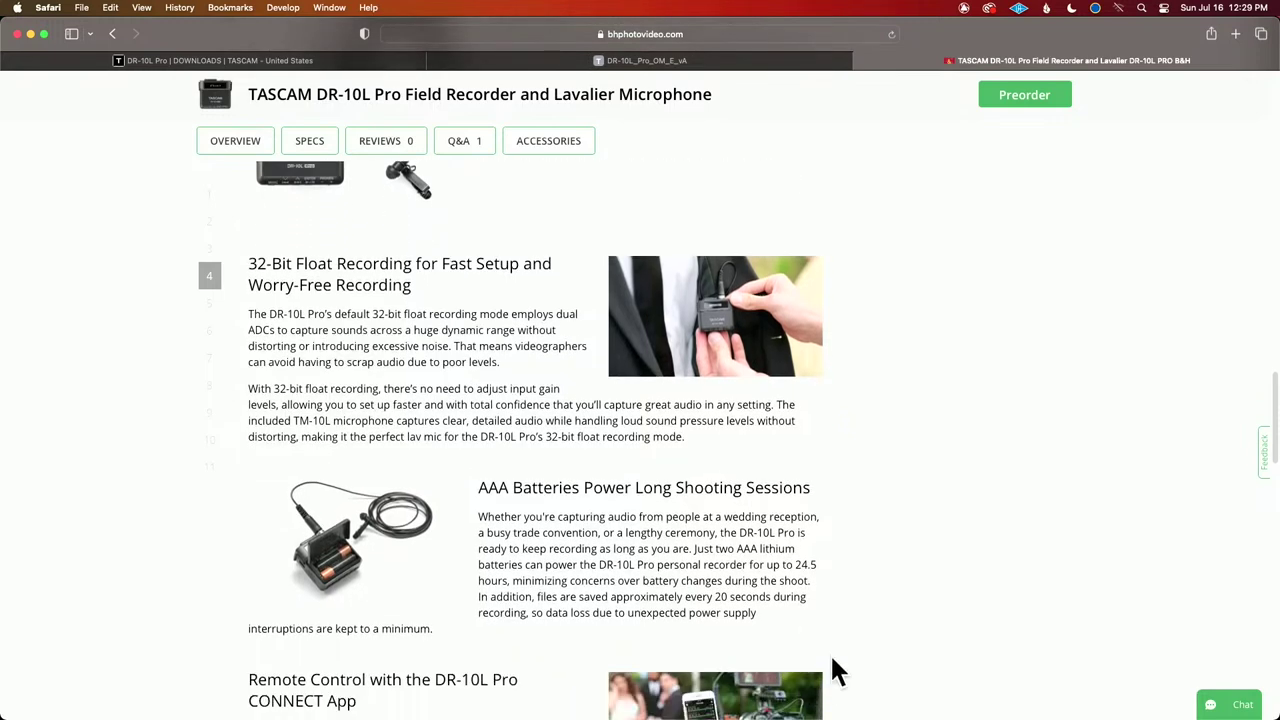
pyautogui.scroll(-7, 814, 600)
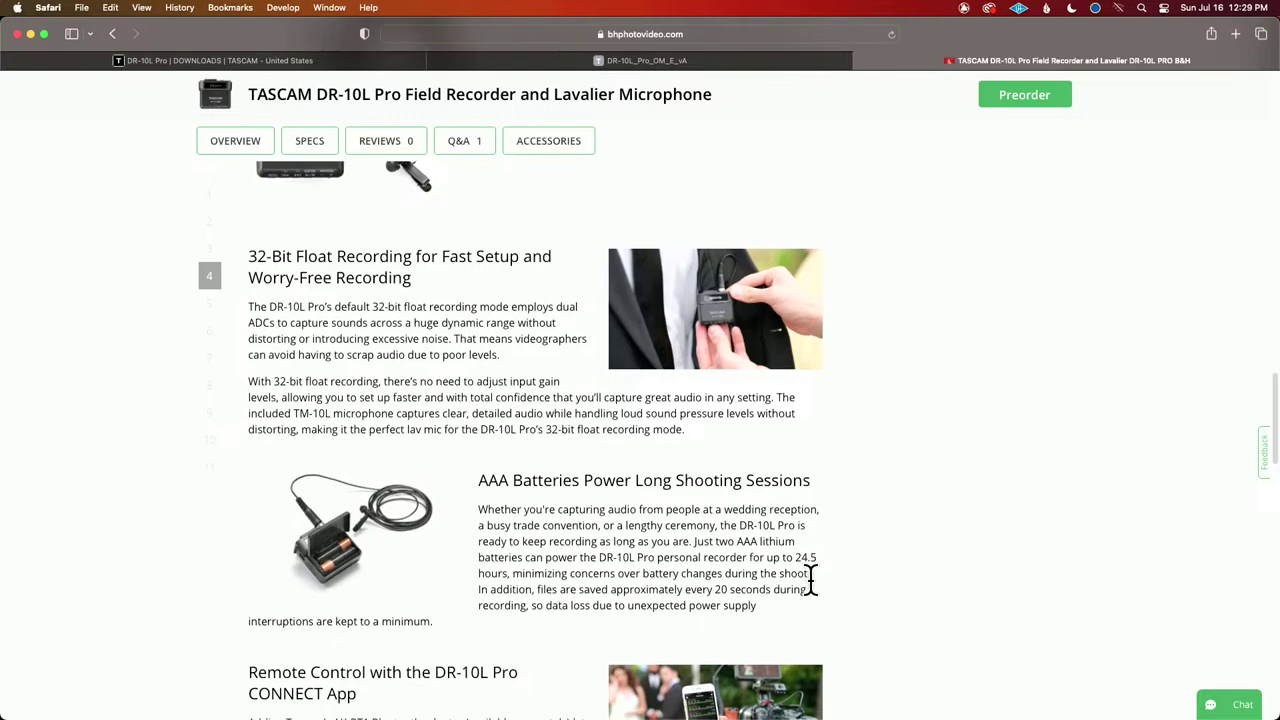
pyautogui.scroll(6, 810, 580)
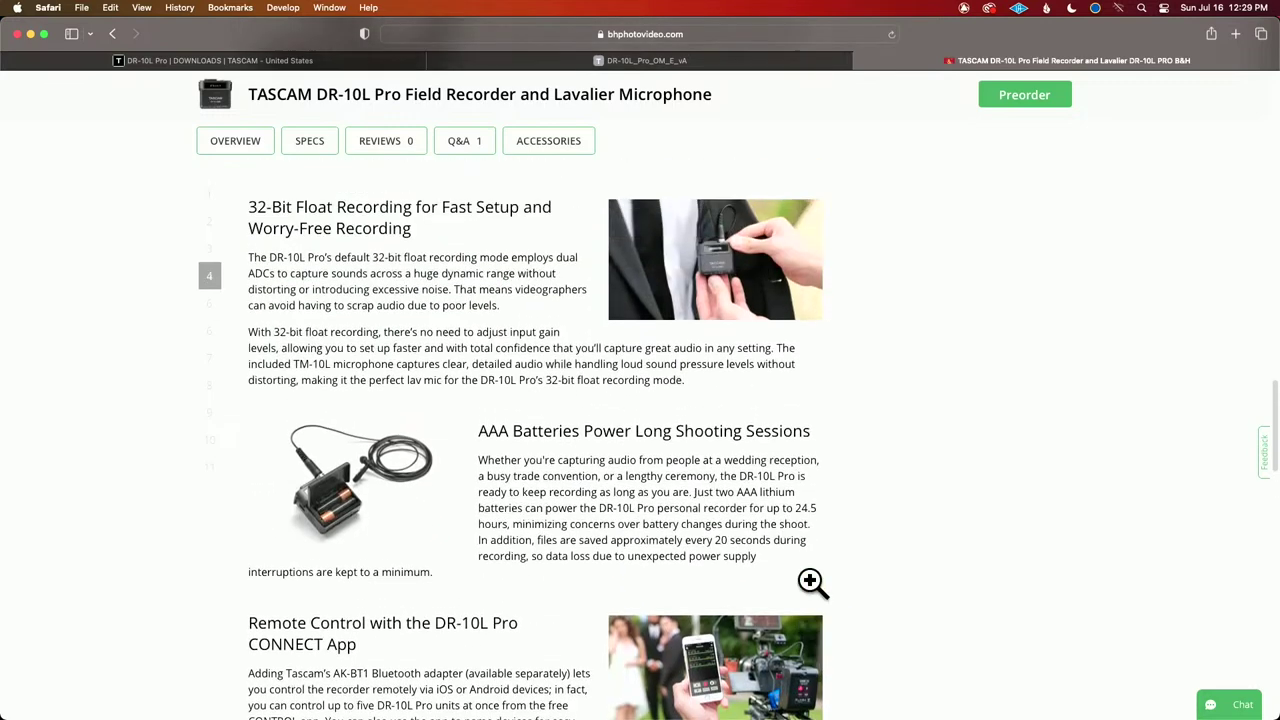